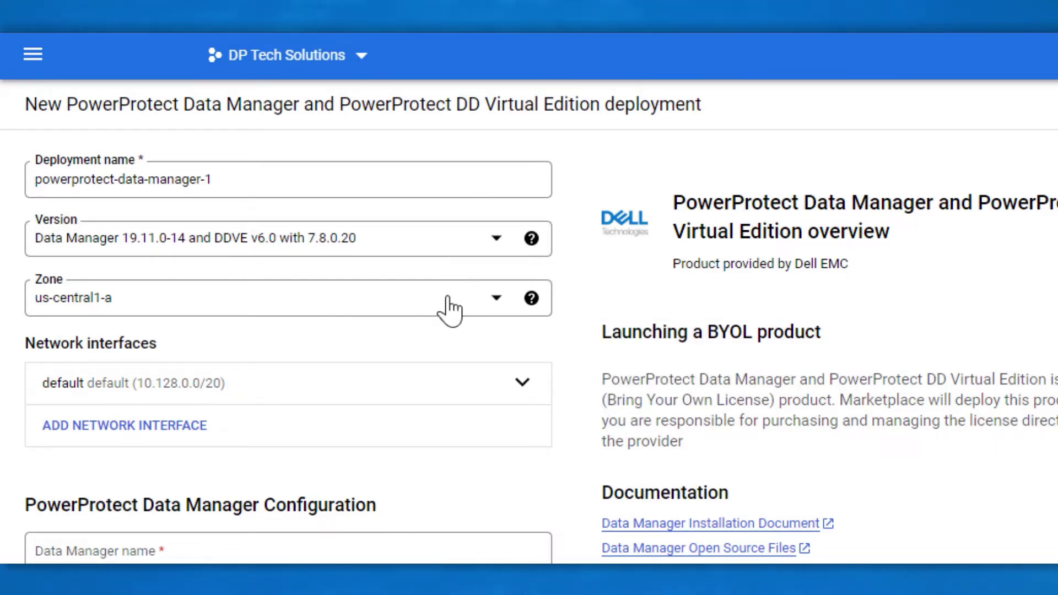
Step: Set the Data Manager name to ppdm in the PowerProtect Data Manager configuration
scroll(420, 383, "down", 8)
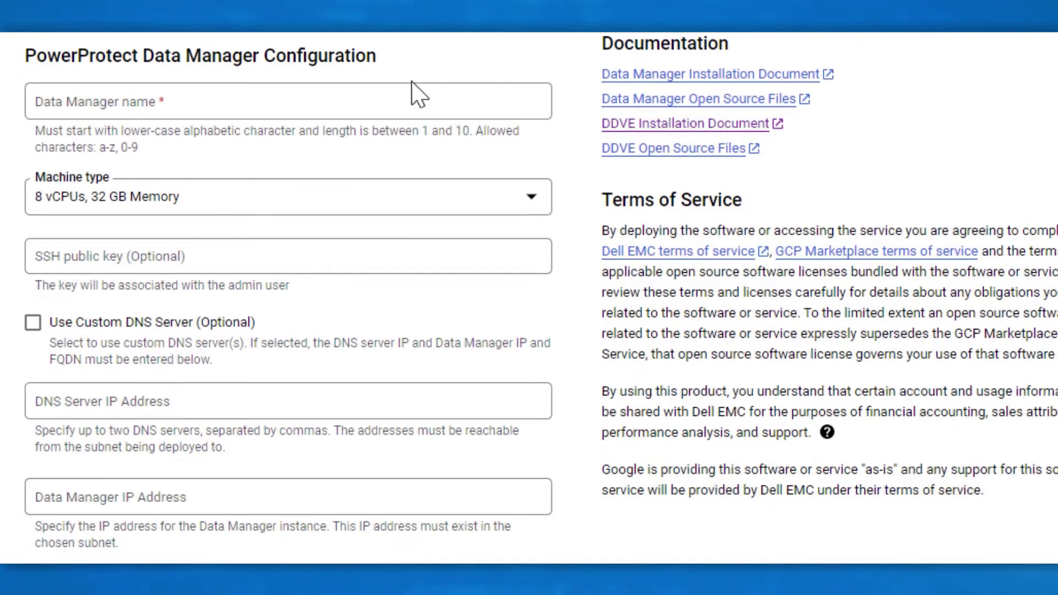
left_click(414, 104)
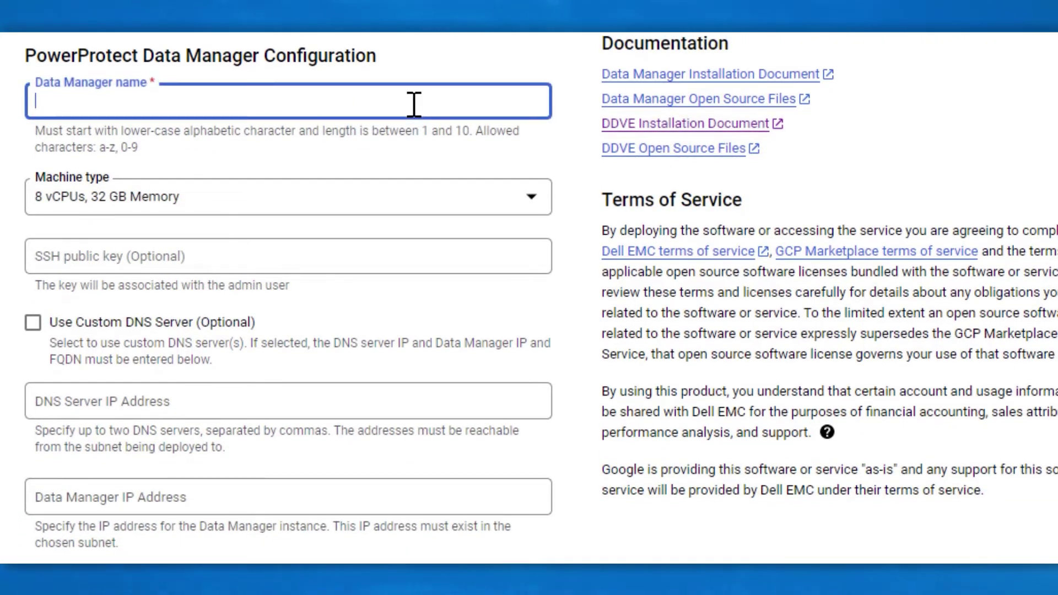
type("ppdm")
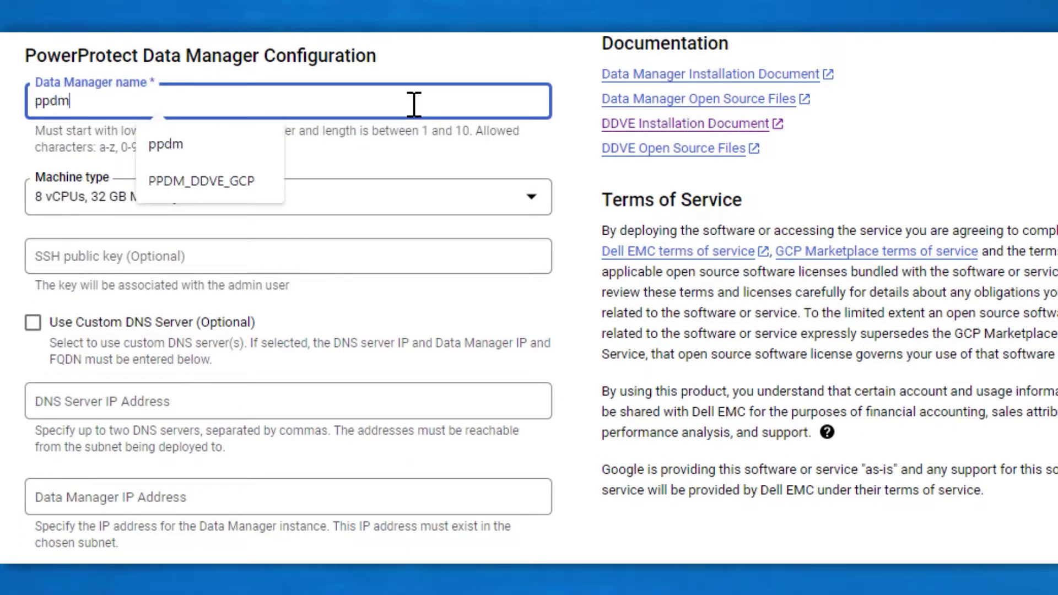
left_click(440, 67)
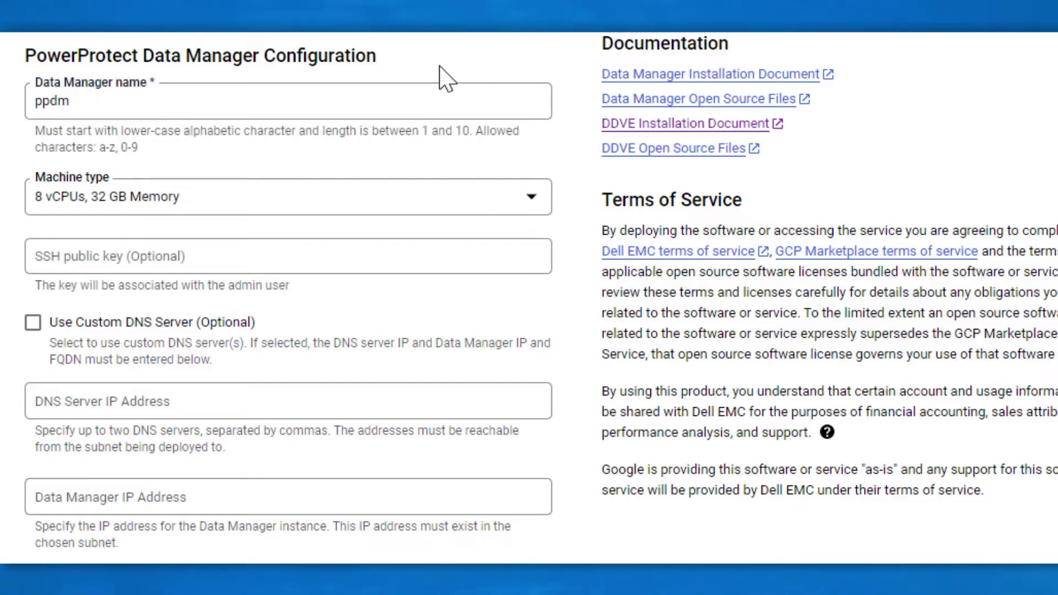
Step: Name the DDVE instance ddve and choose the machine type 32 TB Model: 8 vCPUs, 32 GB Memory
scroll(441, 71, "down", 4)
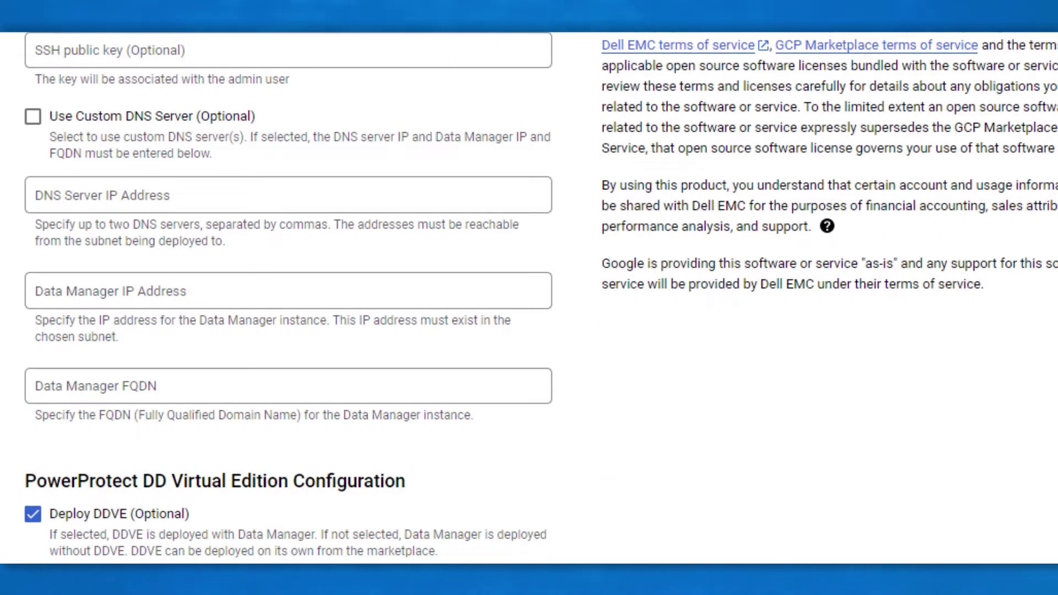
scroll(237, 141, "down", 2)
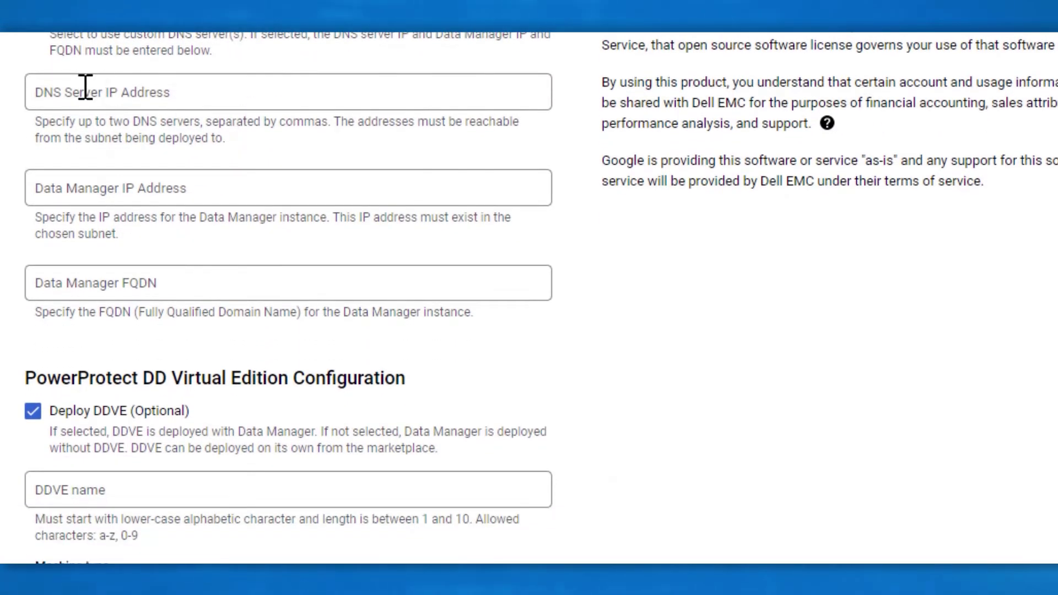
scroll(131, 42, "down", 2)
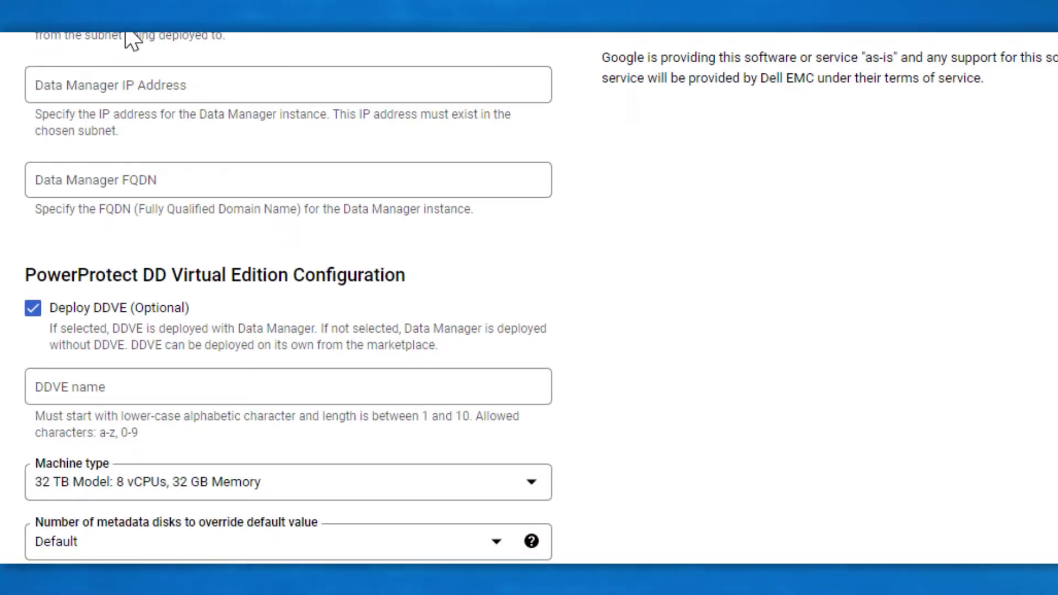
scroll(130, 39, "down", 4)
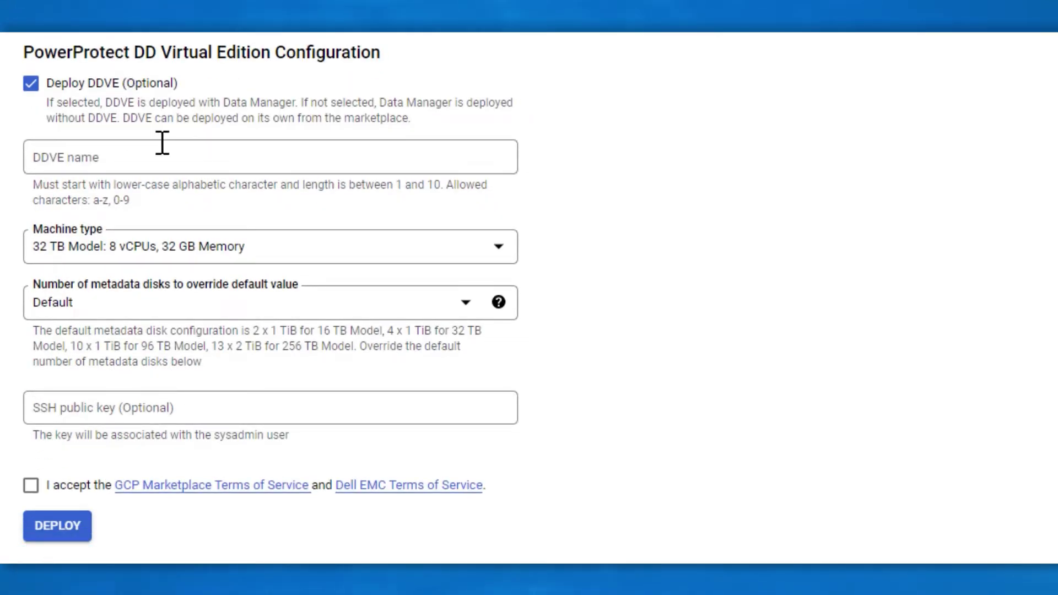
left_click(167, 159)
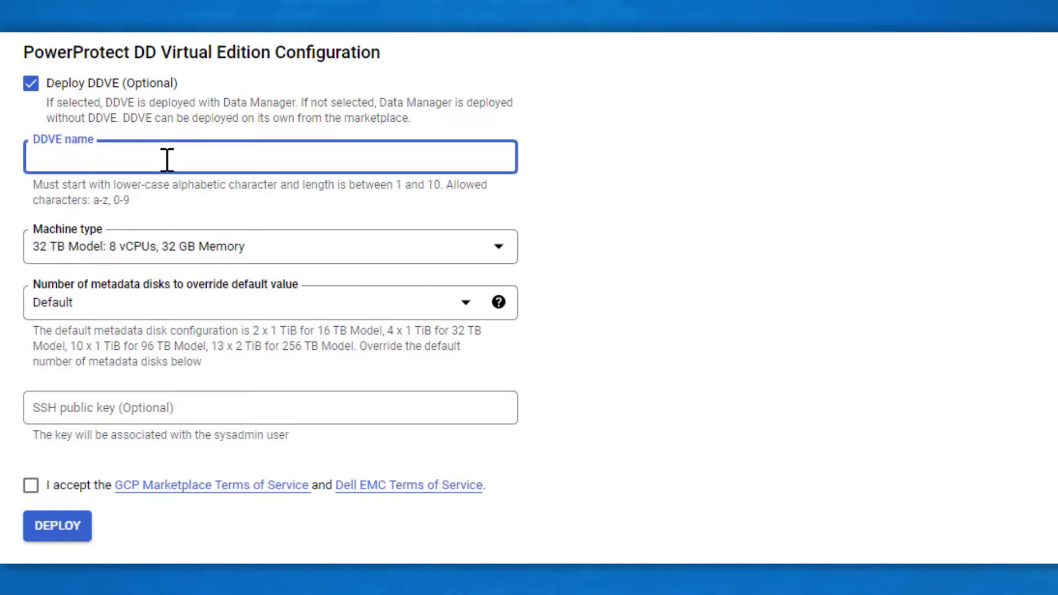
type("ddve")
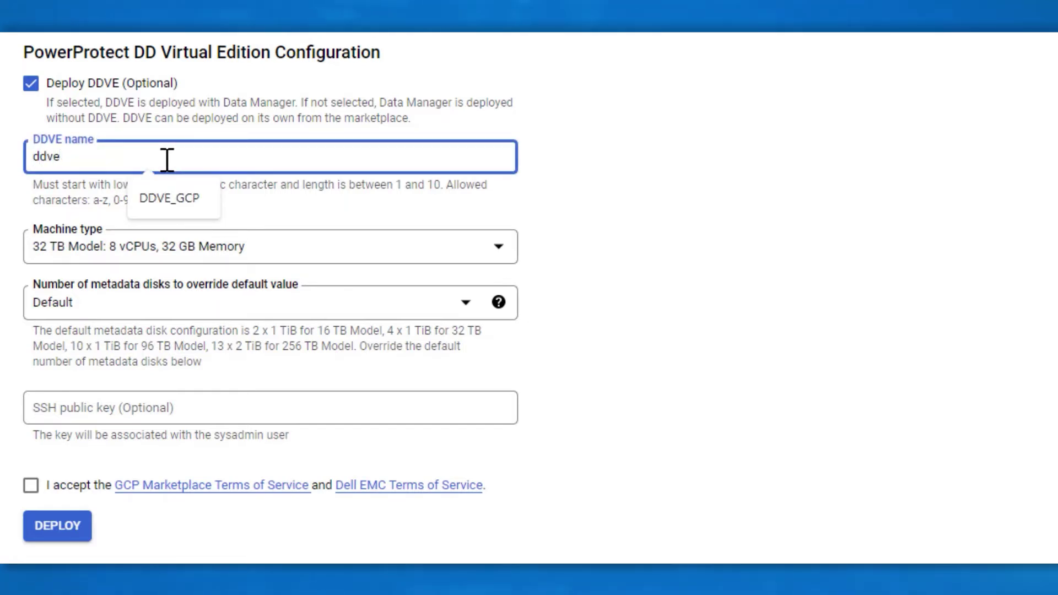
left_click(675, 176)
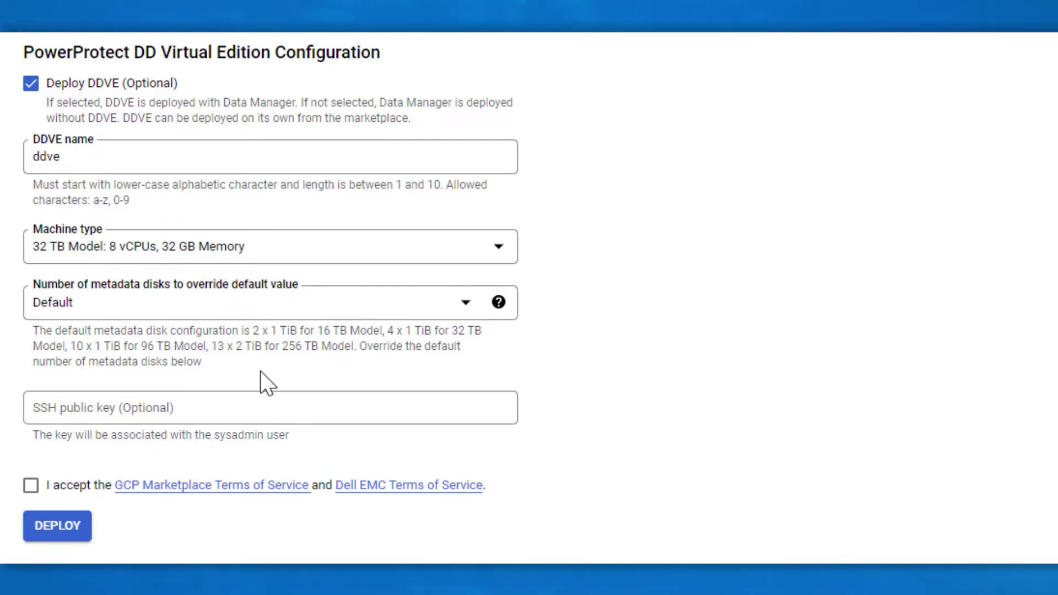
left_click(272, 253)
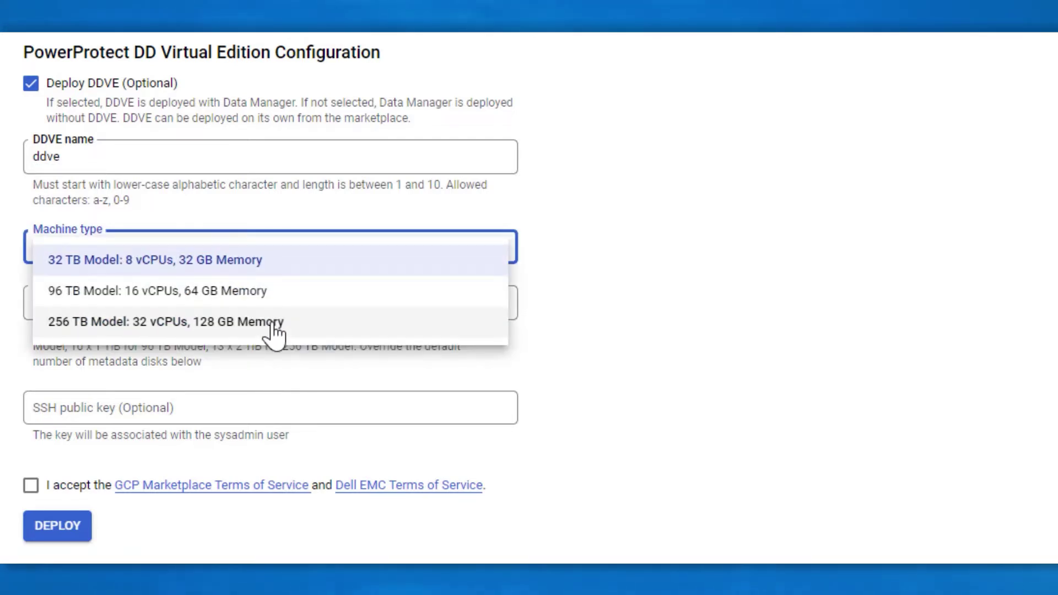
left_click(286, 261)
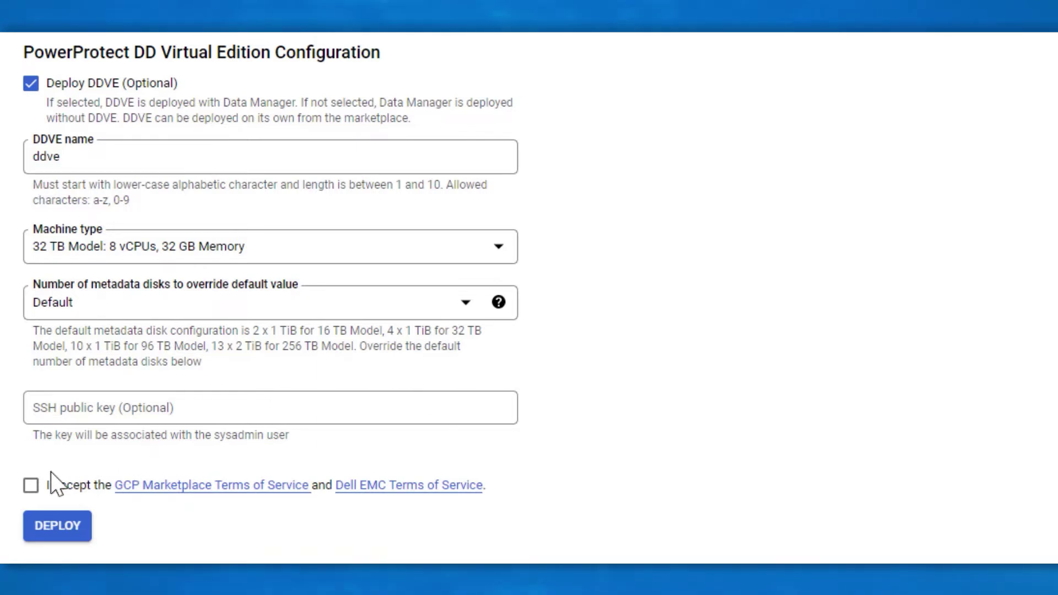
Step: Accept the GCP Marketplace and Dell EMC terms of service and start the deployment
left_click(31, 486)
left_click(55, 530)
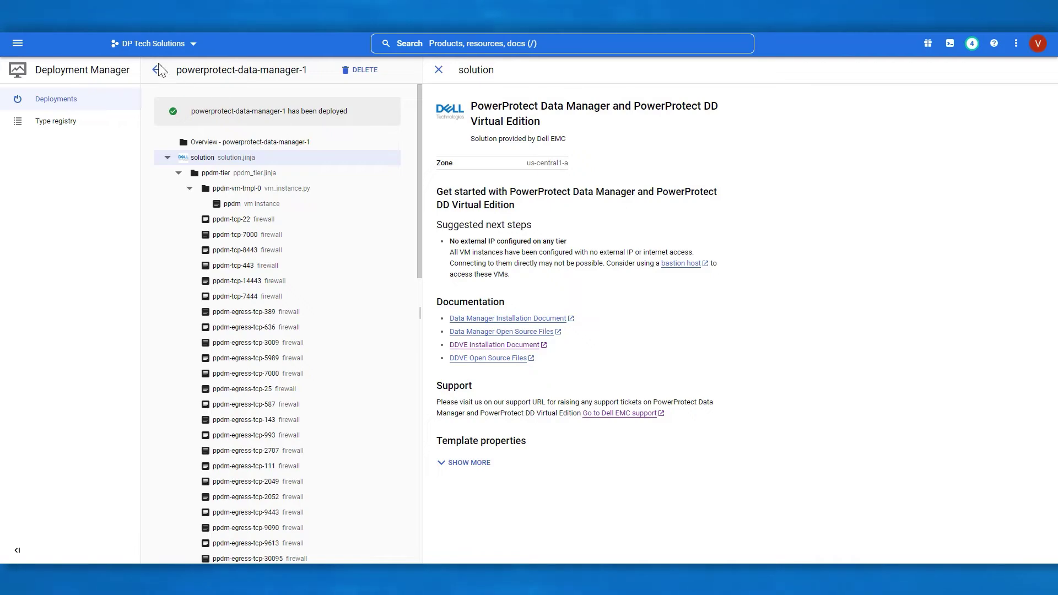
Step: Open the list of Compute Engine VM instances for the project
left_click(26, 45)
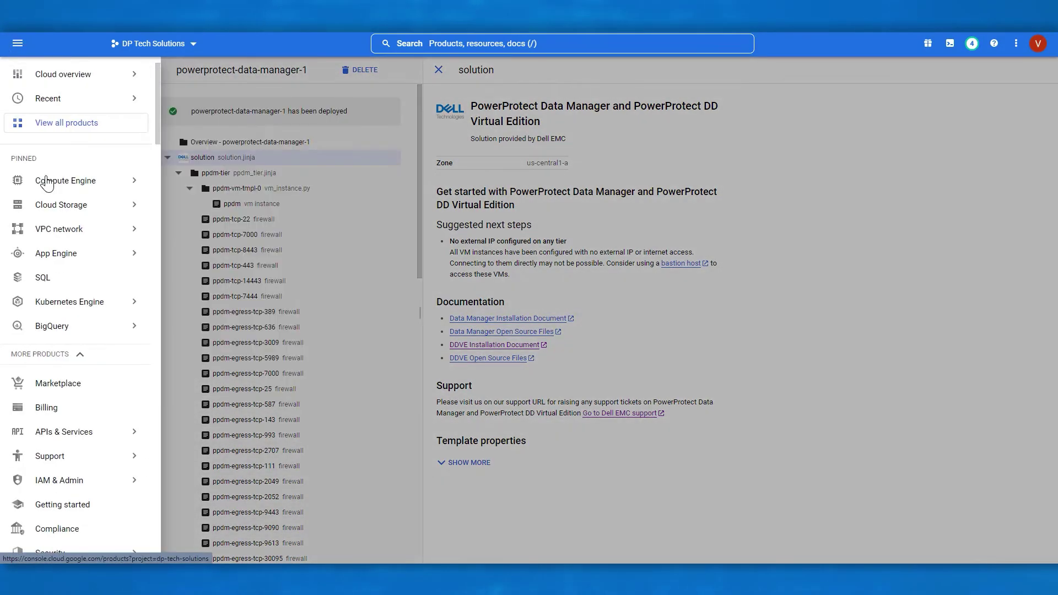
mouse_move(52, 187)
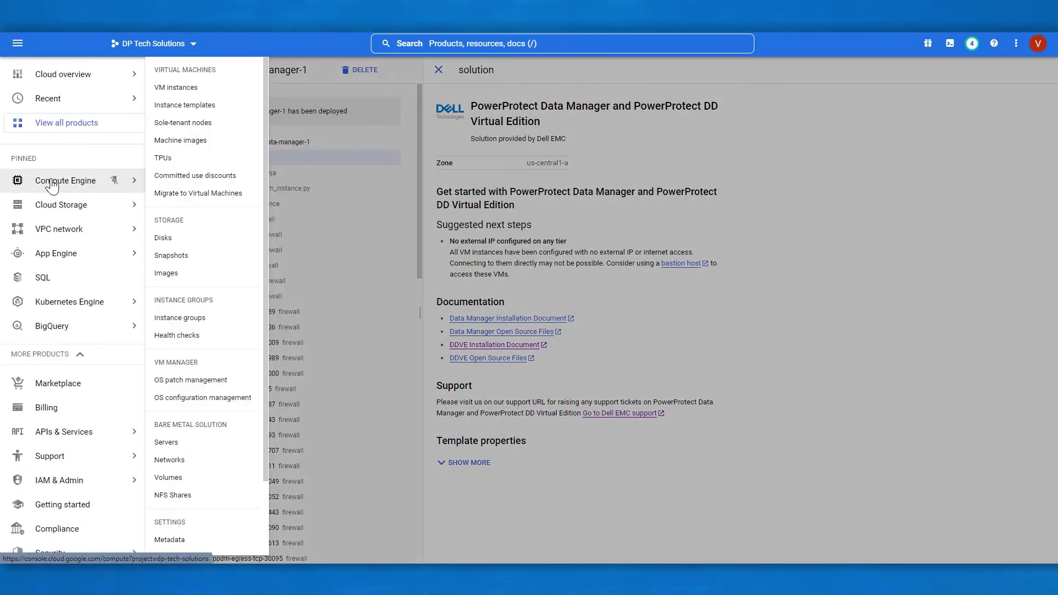
left_click(193, 88)
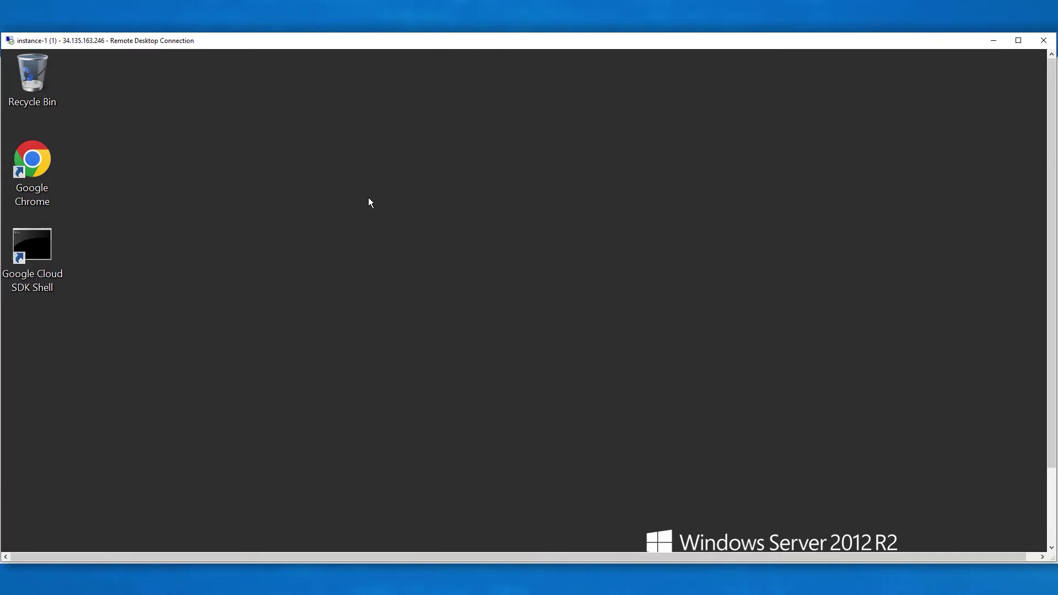
double_click(42, 162)
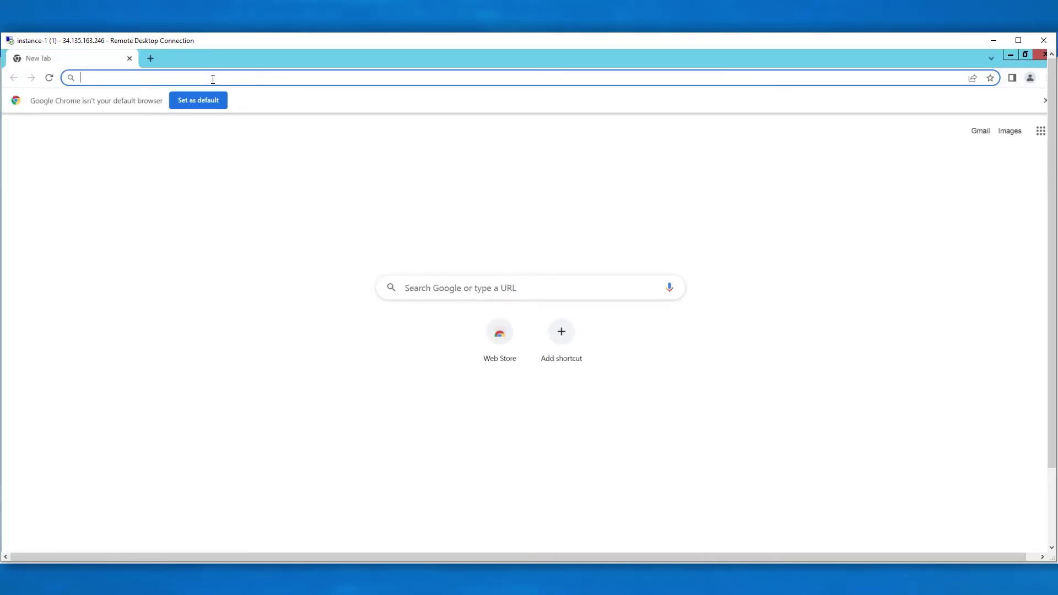
type("https")
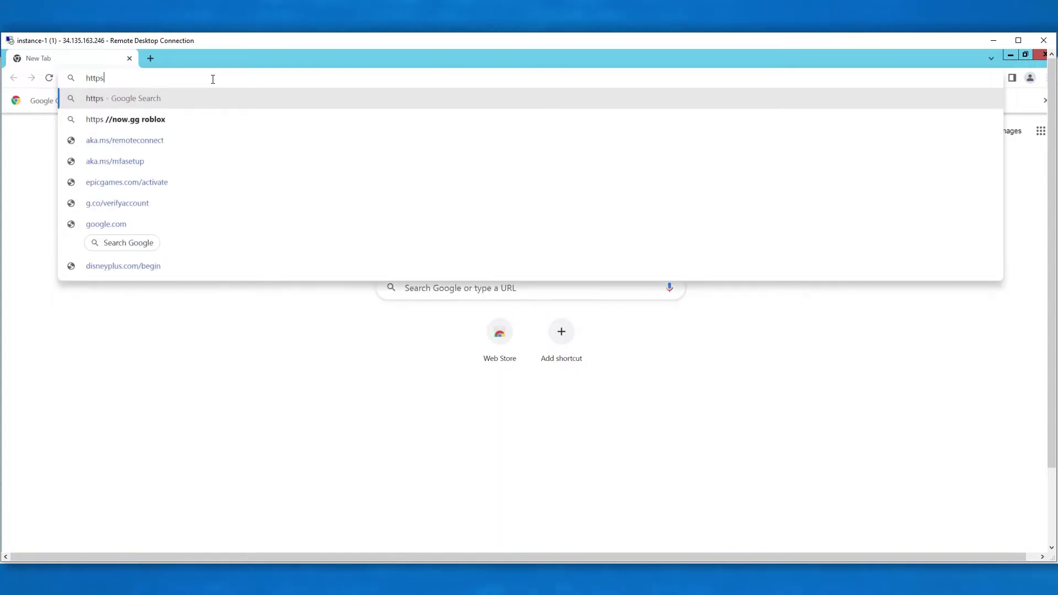
type("://")
type("10")
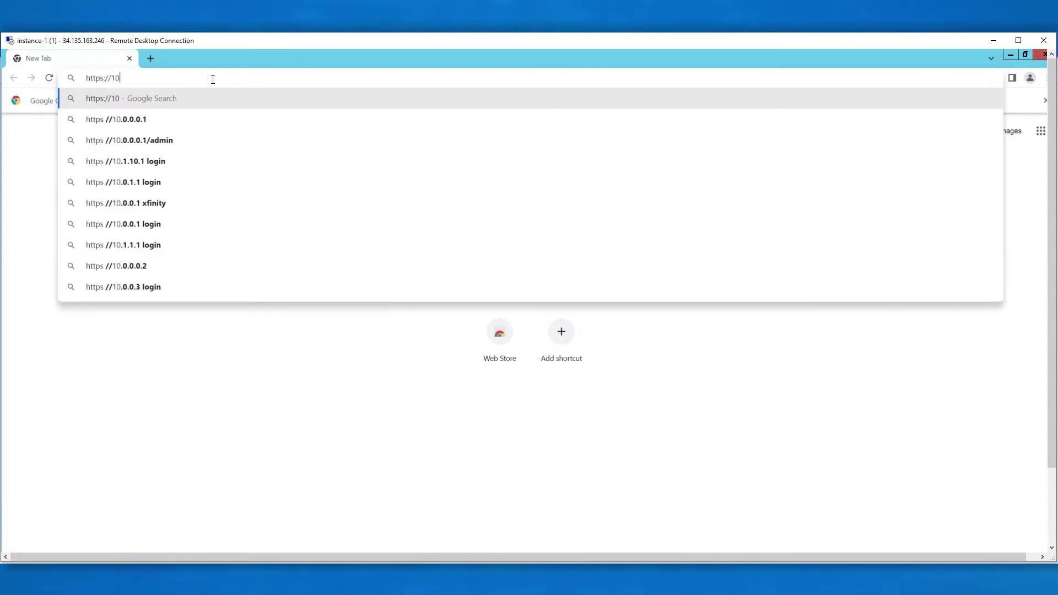
type(".128.")
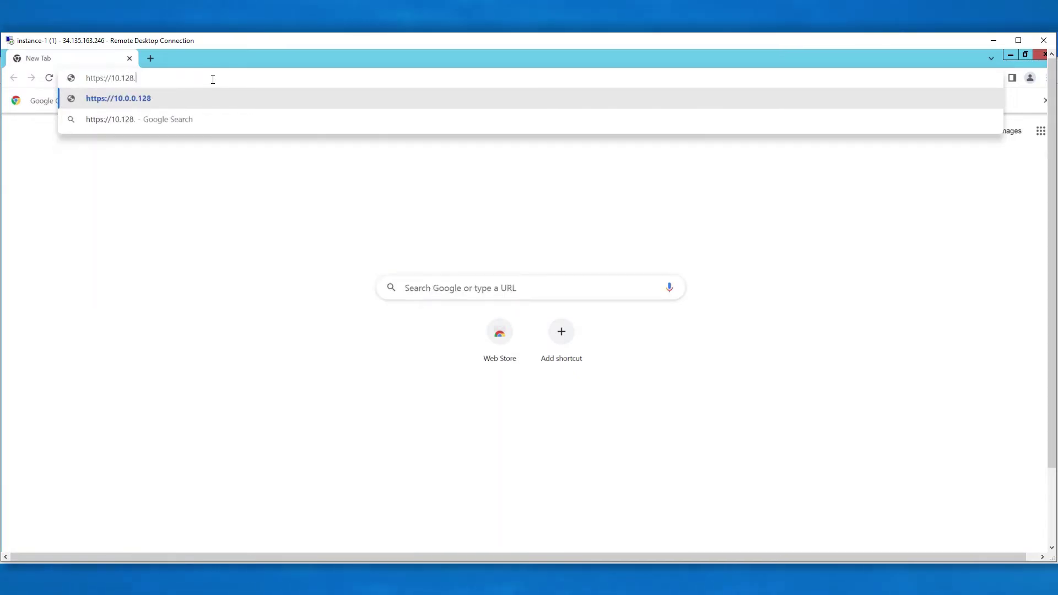
type("0.10")
key("Return")
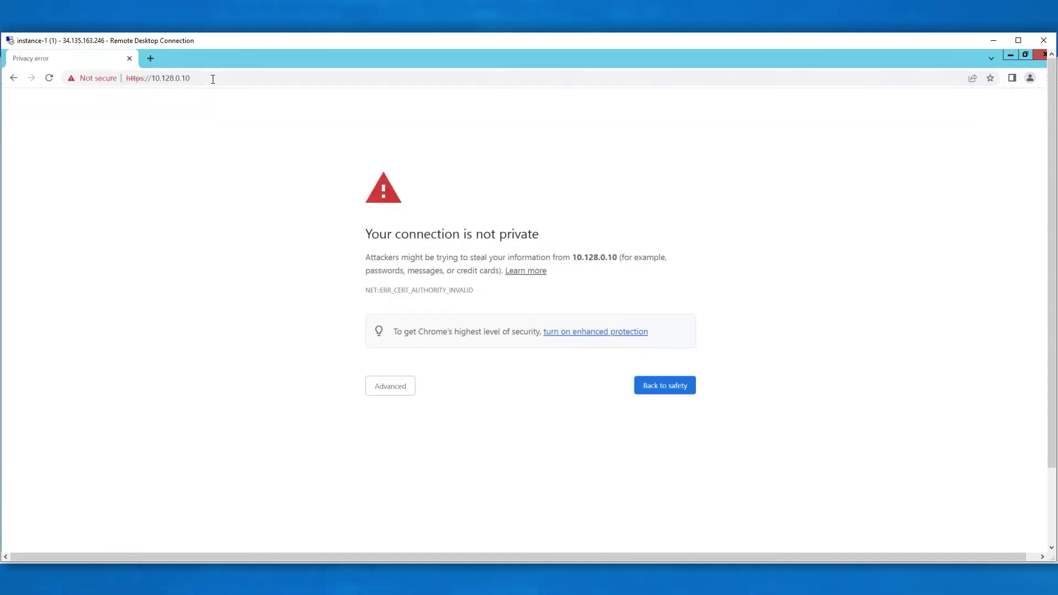
left_click(406, 388)
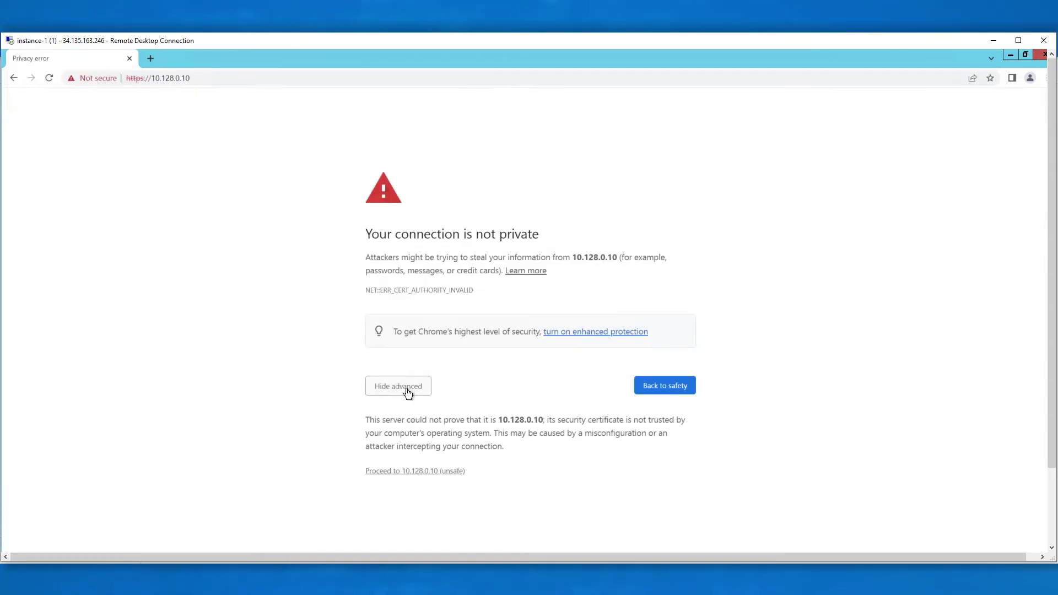
left_click(444, 472)
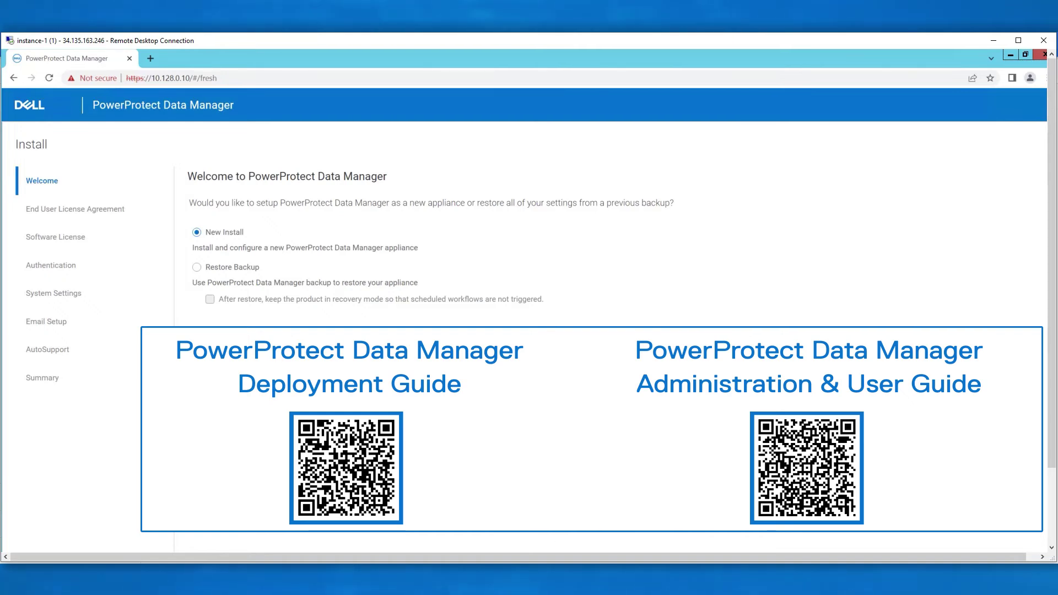
left_click(151, 58)
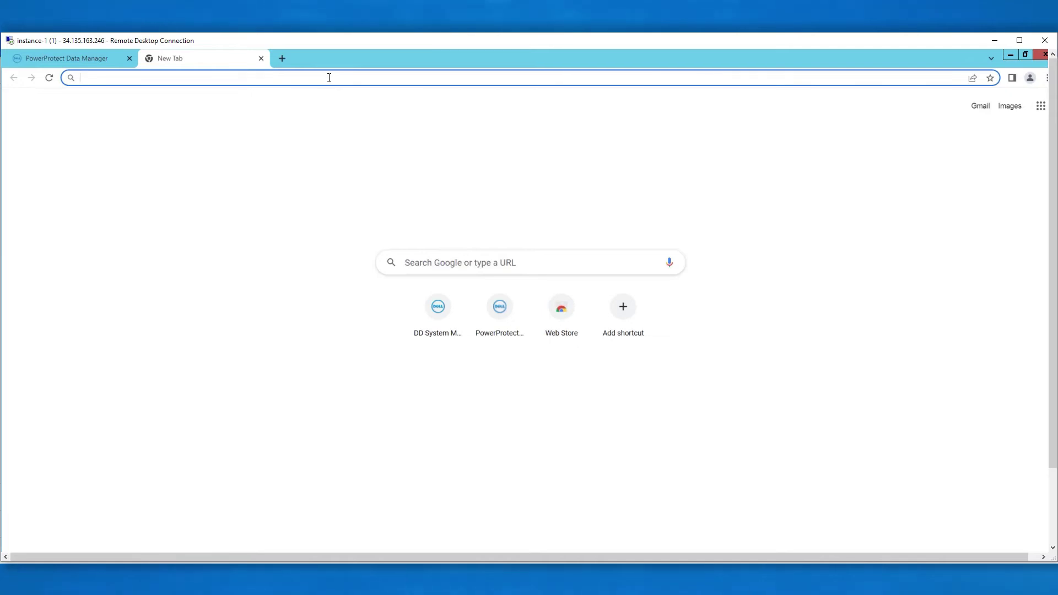
type("https://")
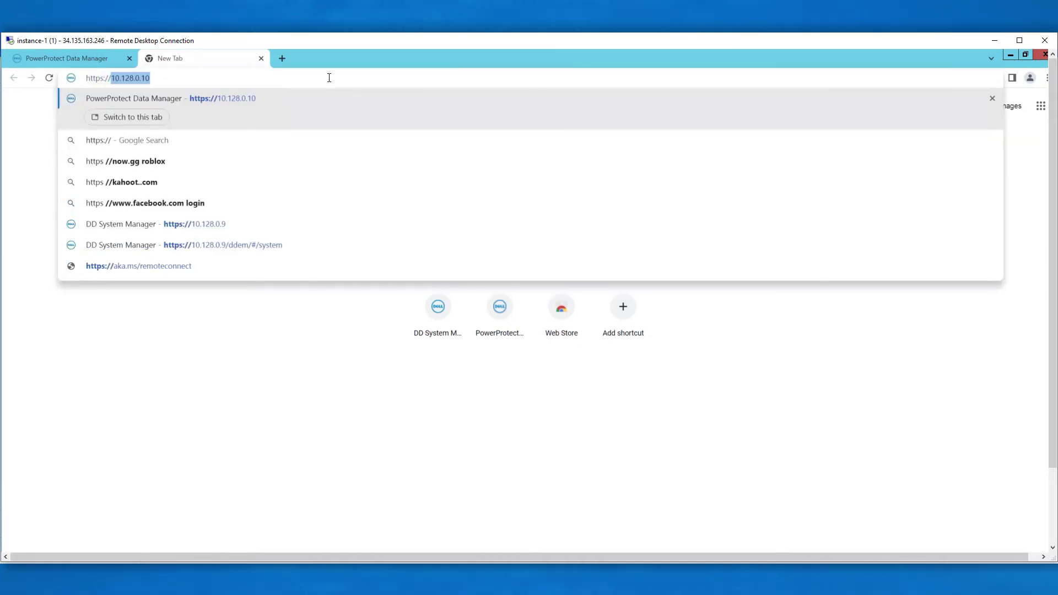
key("Right")
key("BackSpace")
key("BackSpace")
type("9")
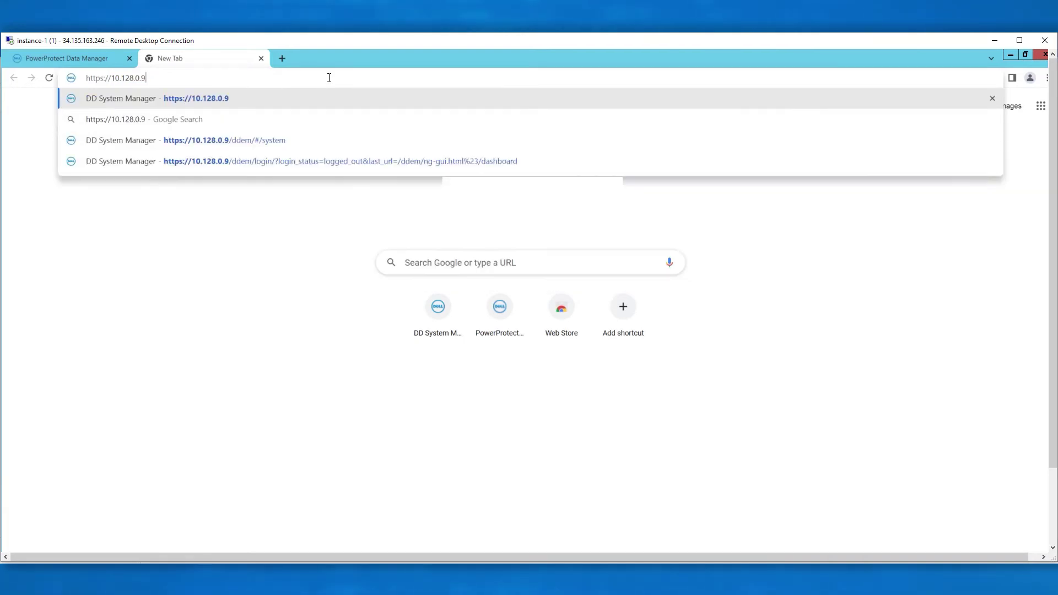
key("Return")
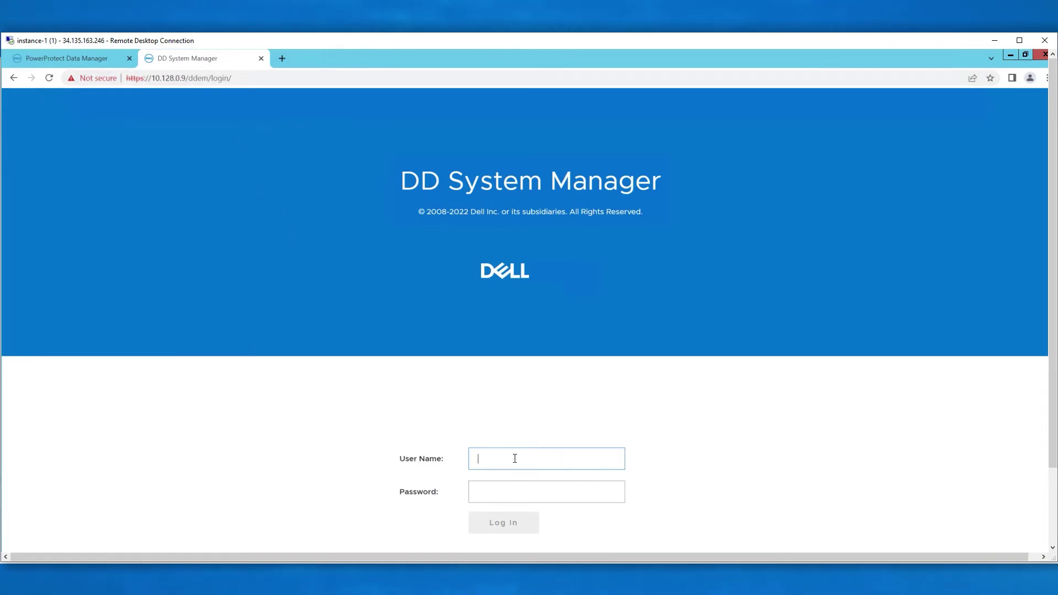
Step: Log in to DD System Manager as sysadmin with the account password and dismiss the What's New dialog
type("sysadmin")
key("Tab")
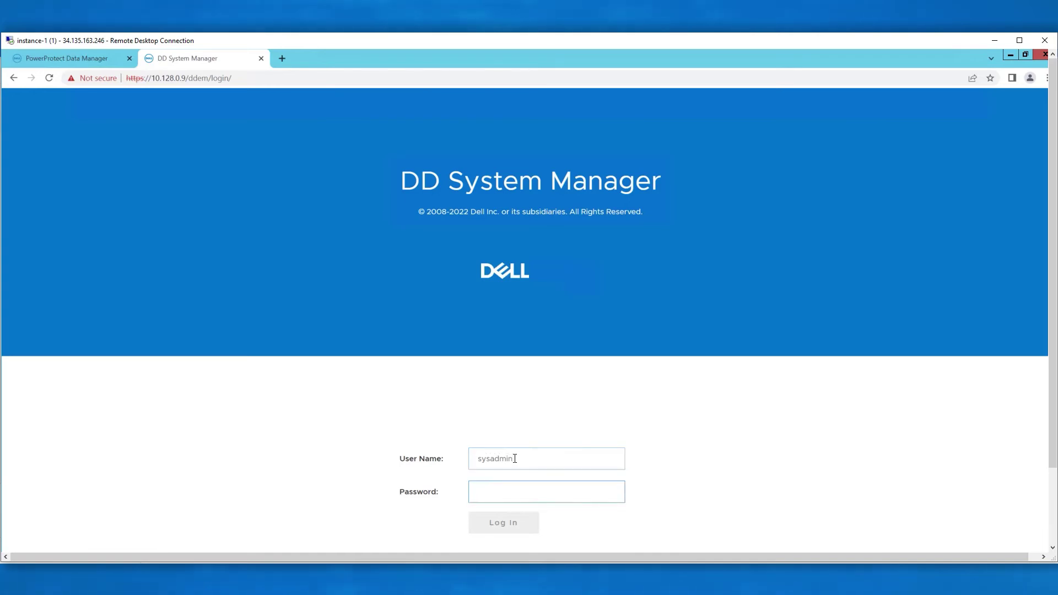
type("*******")
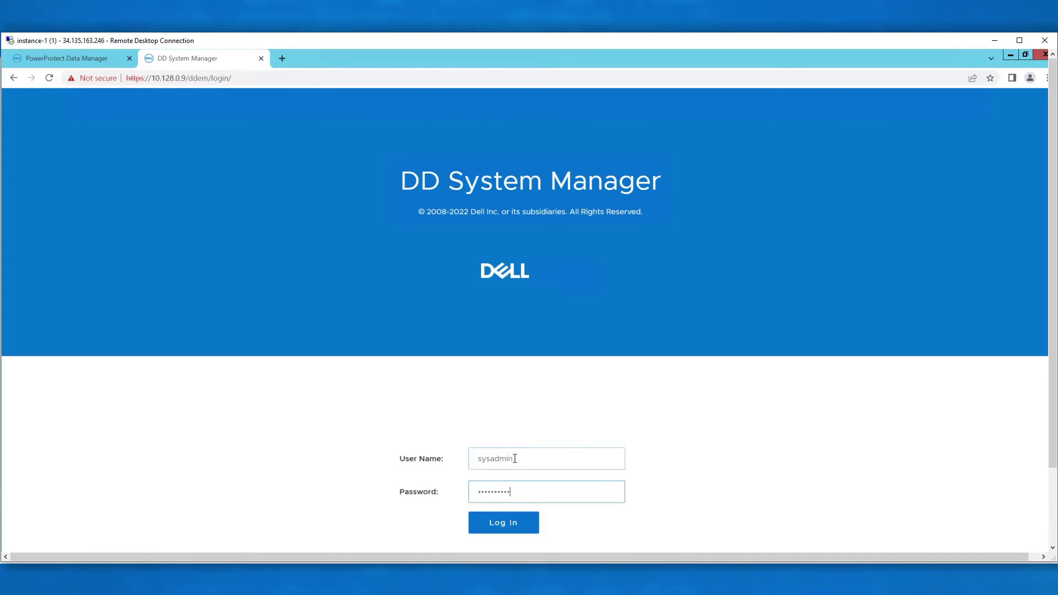
type("**")
key("Return")
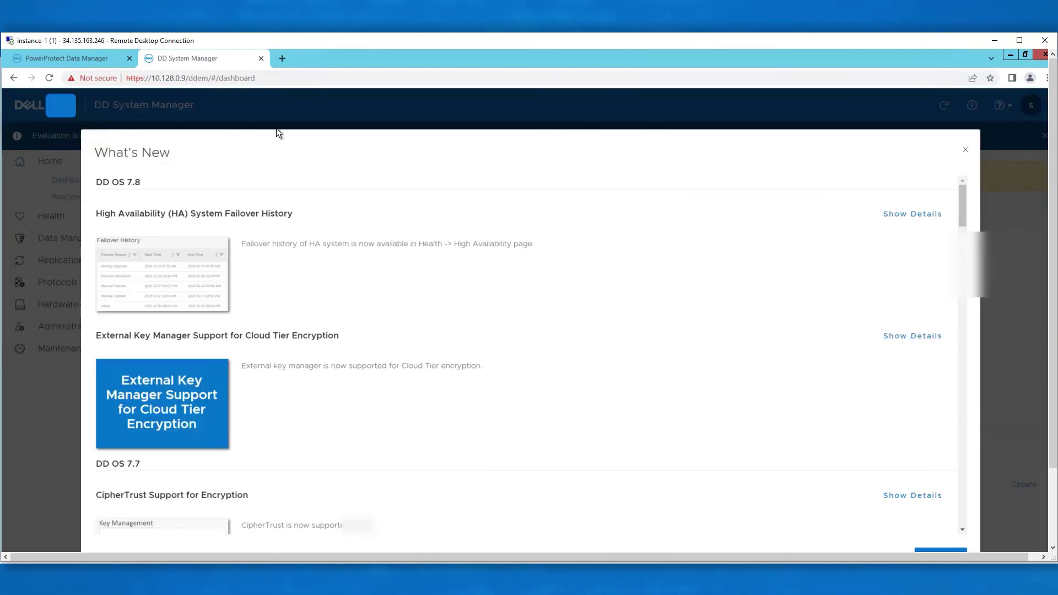
left_click(966, 150)
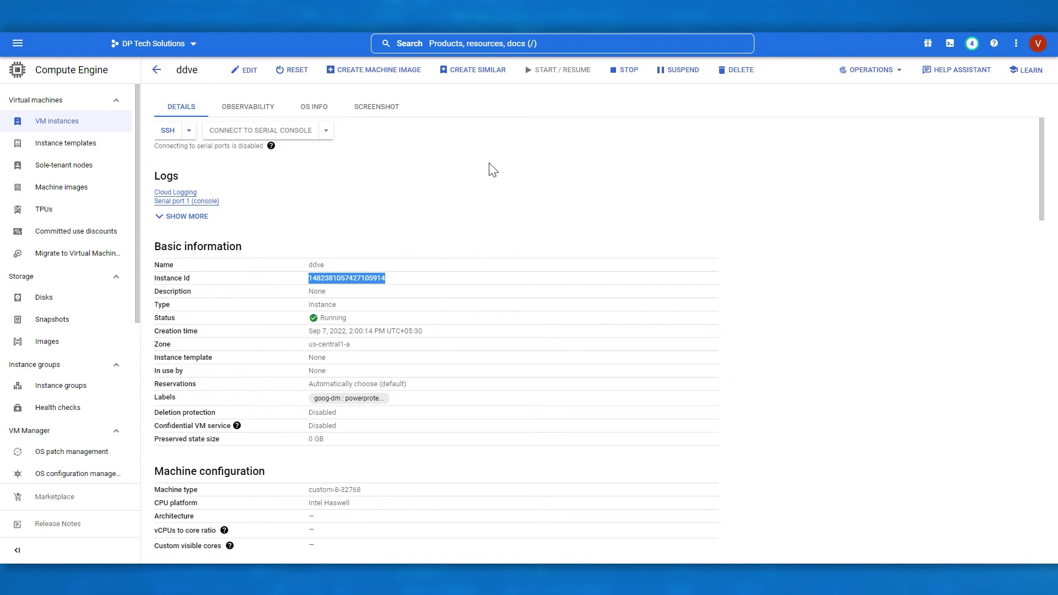
Step: Return from the ddve instance's details to the list of VM instances
left_click(491, 171)
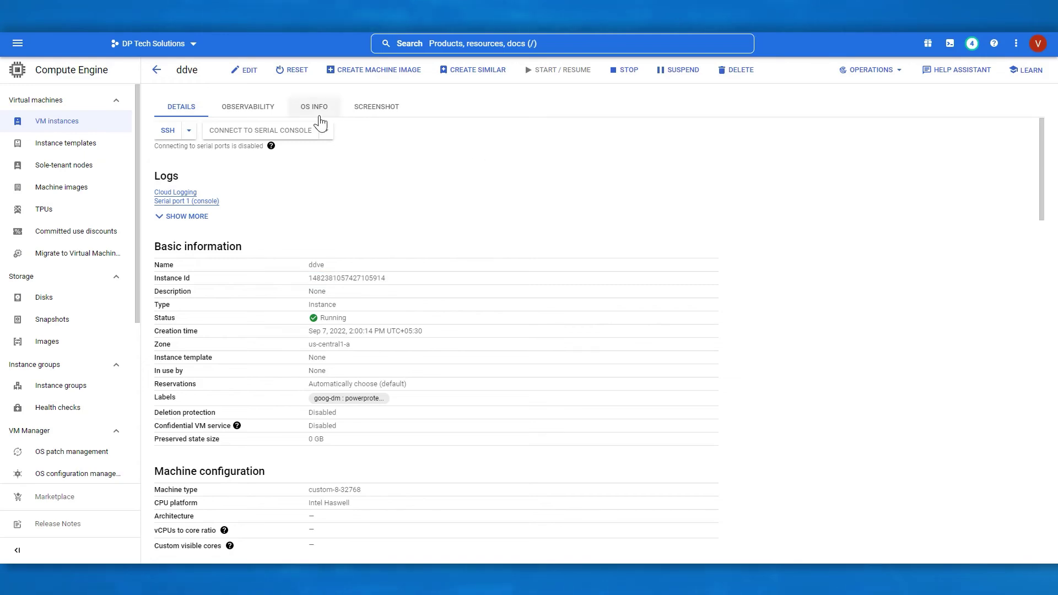
left_click(45, 80)
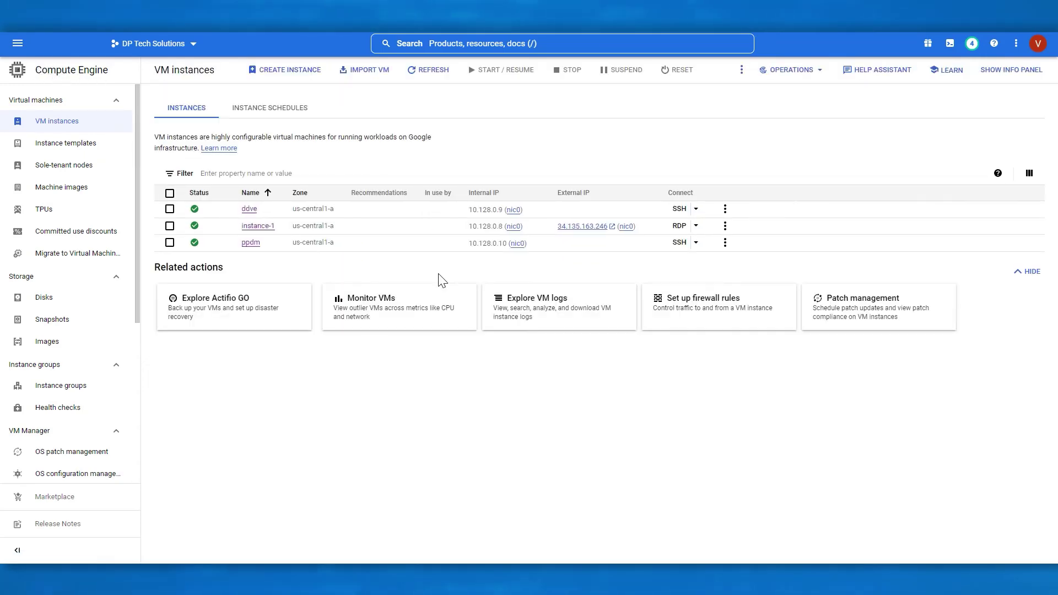